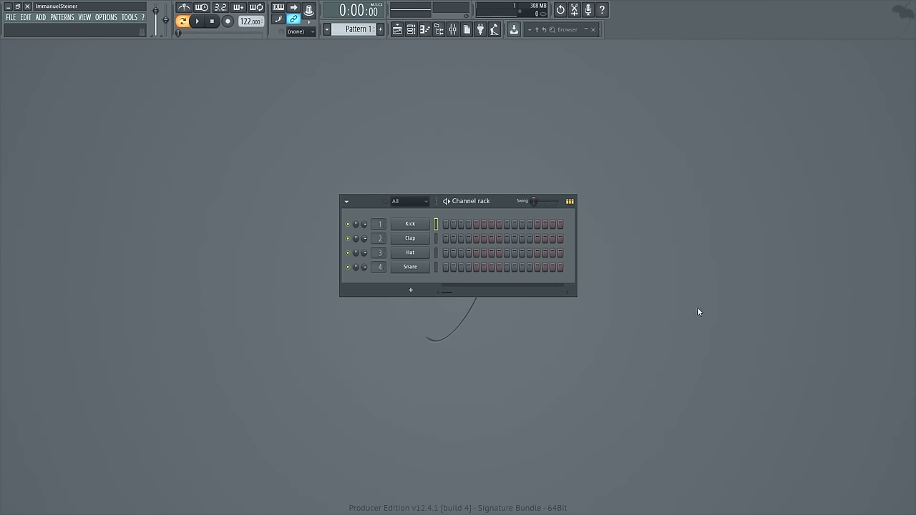
- Preview the Kick sample, then open the Clap sampler showing Clap Basic.wav on Insert 2
{"action": "left_click", "coordinate": [417, 237]}
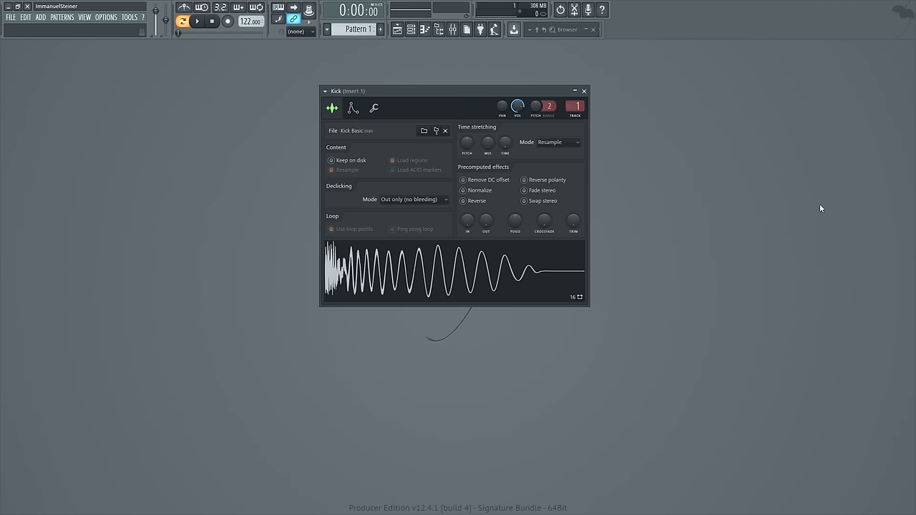
{"action": "left_click", "coordinate": [566, 266]}
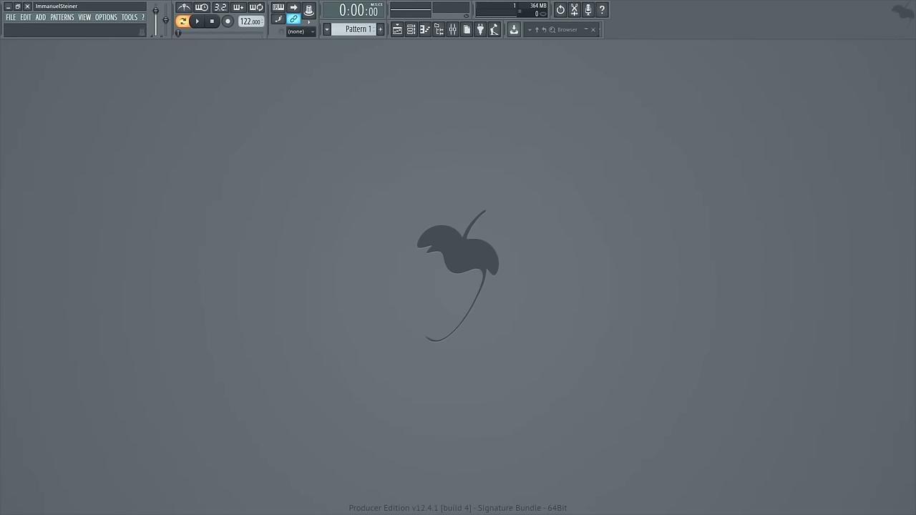
{"action": "key", "text": "F6"}
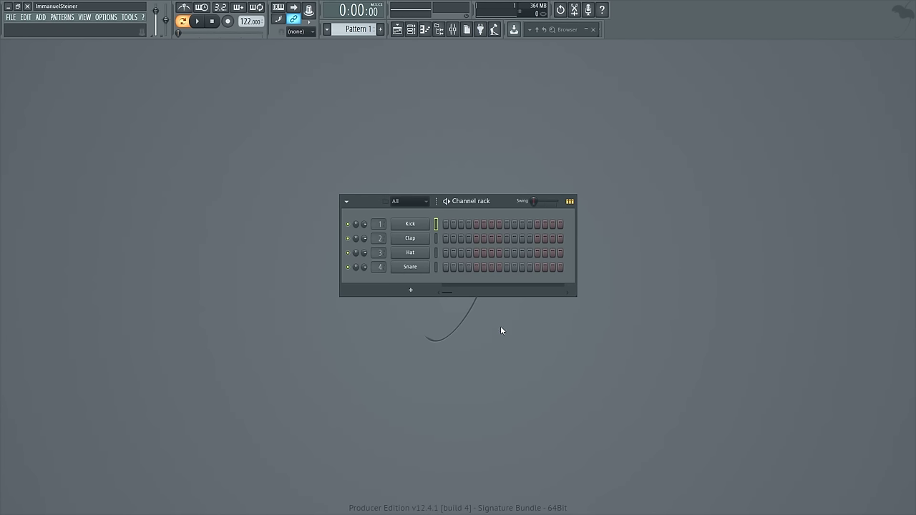
{"action": "left_click", "coordinate": [421, 242]}
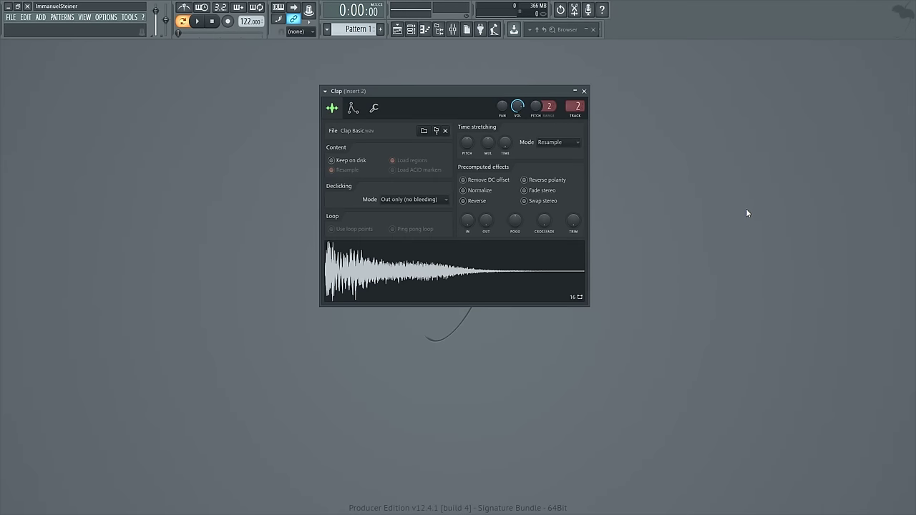
- Close the Clap sampler and open the Mixer's Slot 1 plugin list on Insert 2
{"action": "key", "text": "F6"}
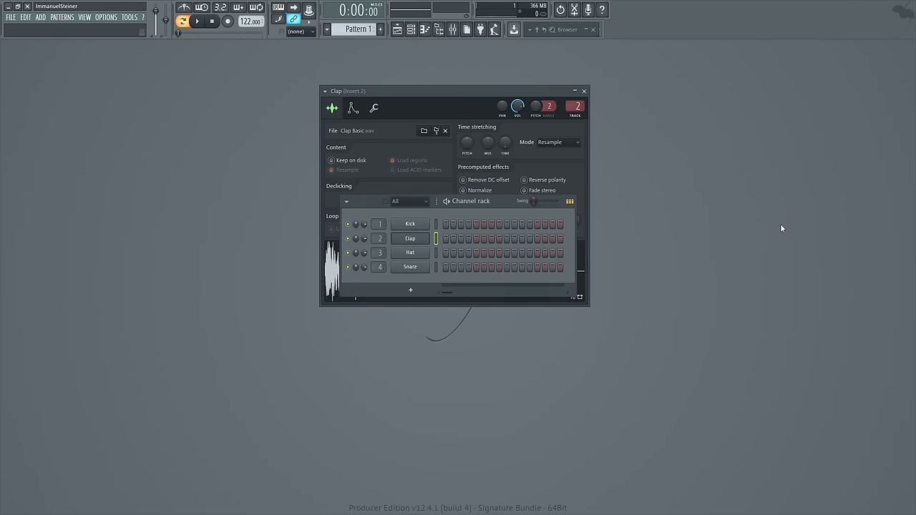
{"action": "left_click", "coordinate": [476, 238]}
{"action": "left_click", "coordinate": [584, 90]}
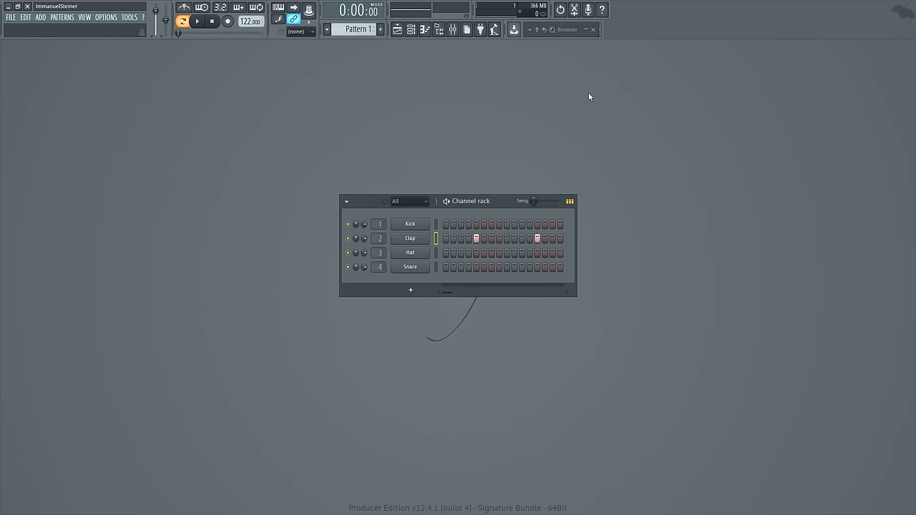
{"action": "key", "text": "F9"}
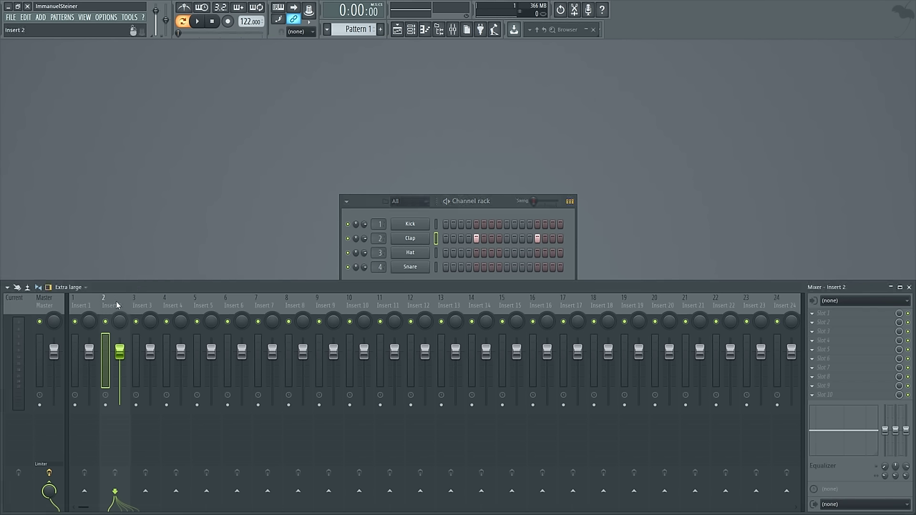
{"action": "left_click", "coordinate": [823, 314]}
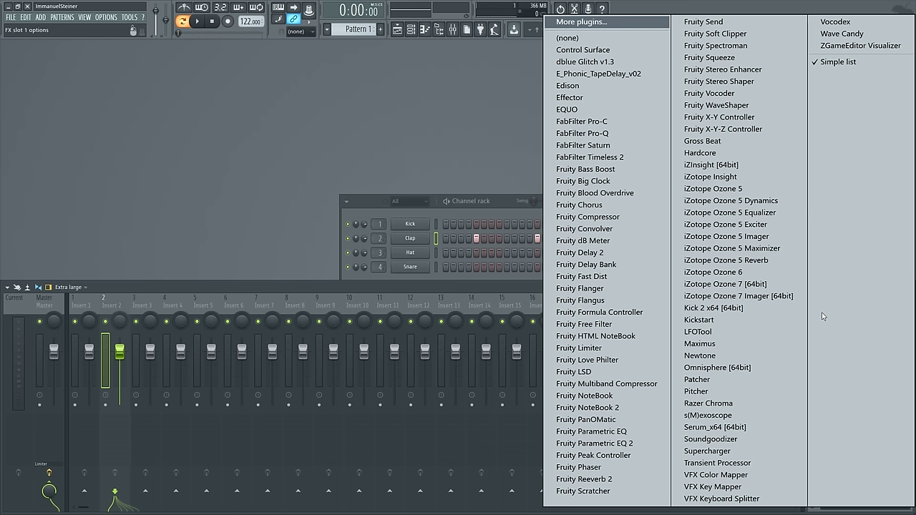
- Load Fruity Limiter into Slot 1 of Insert 2
{"action": "left_click", "coordinate": [601, 347]}
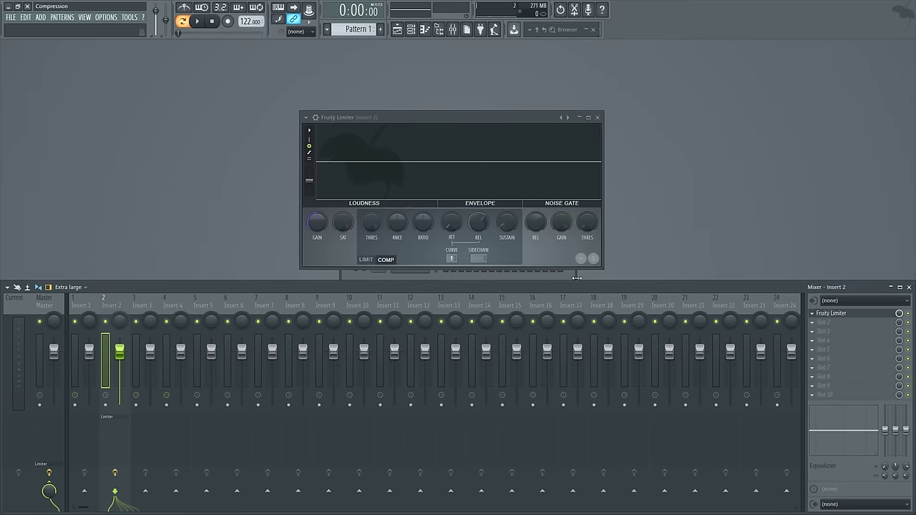
- Hide Mixer and Channel rack, move and enlarge the Fruity Limiter window, then play the pattern
{"action": "key", "text": "F9"}
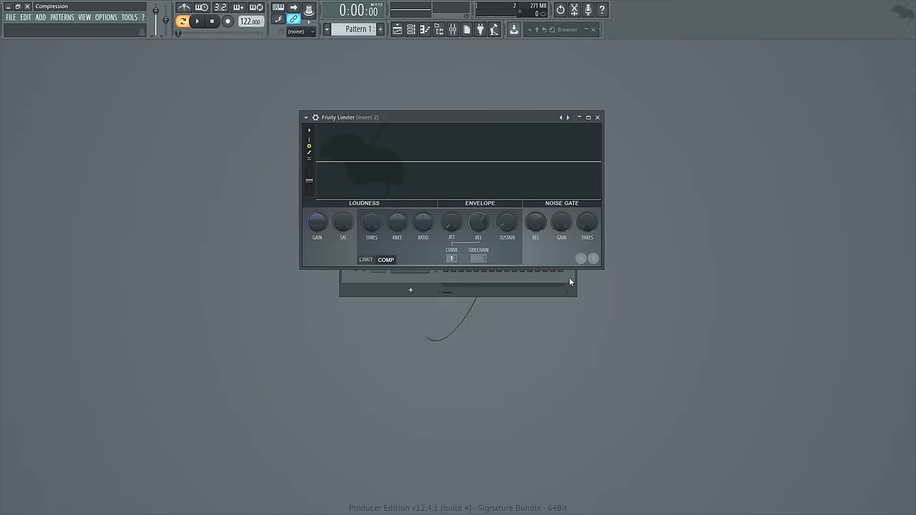
{"action": "key", "text": "F6"}
{"action": "left_click", "coordinate": [459, 121]}
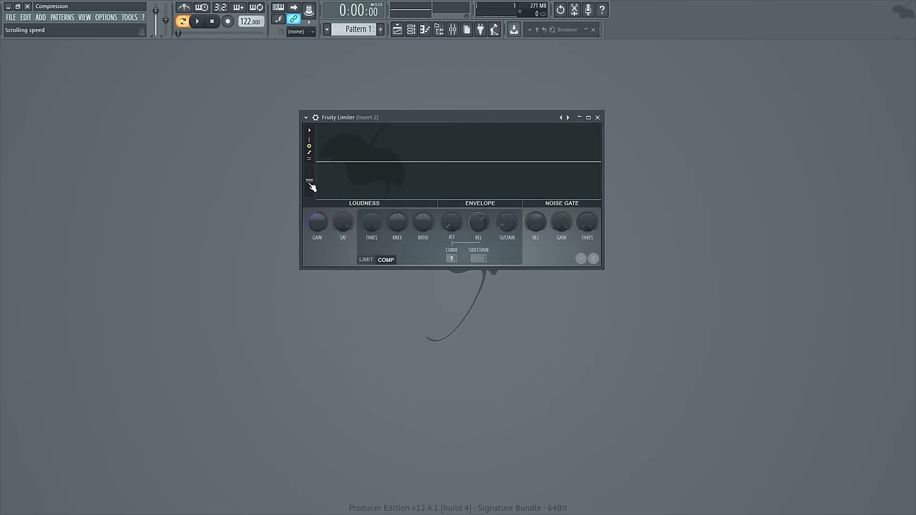
{"action": "left_click_drag", "start_coordinate": [397, 116], "coordinate": [291, 61]}
{"action": "left_click_drag", "start_coordinate": [496, 213], "coordinate": [683, 301]}
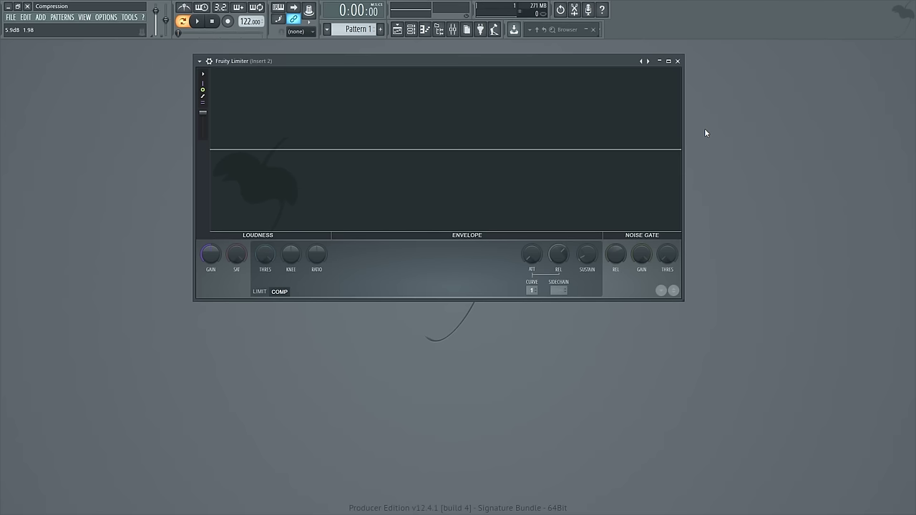
{"action": "key", "text": "space"}
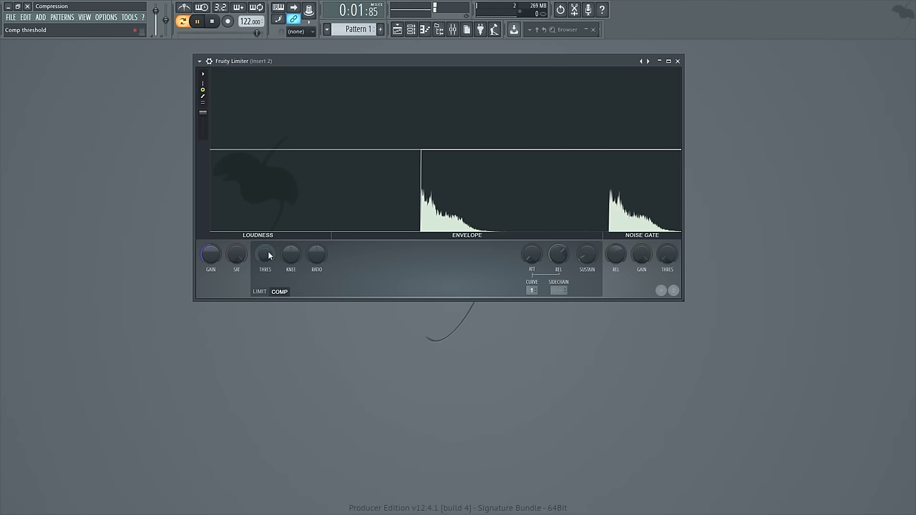
- Set the limiter threshold to -21.6 dB and raise the ratio, freezing the display before stopping
{"action": "left_click_drag", "start_coordinate": [265, 254], "coordinate": [265, 283]}
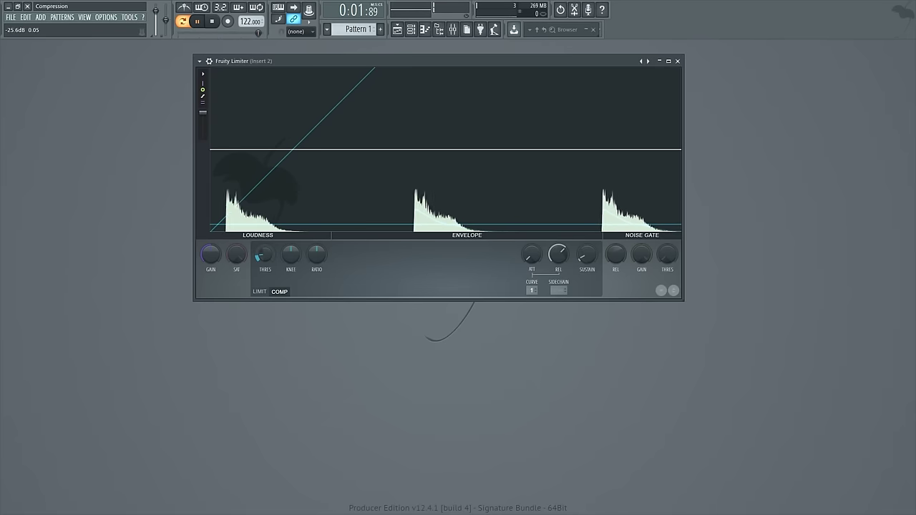
{"action": "left_click_drag", "start_coordinate": [316, 257], "coordinate": [316, 231]}
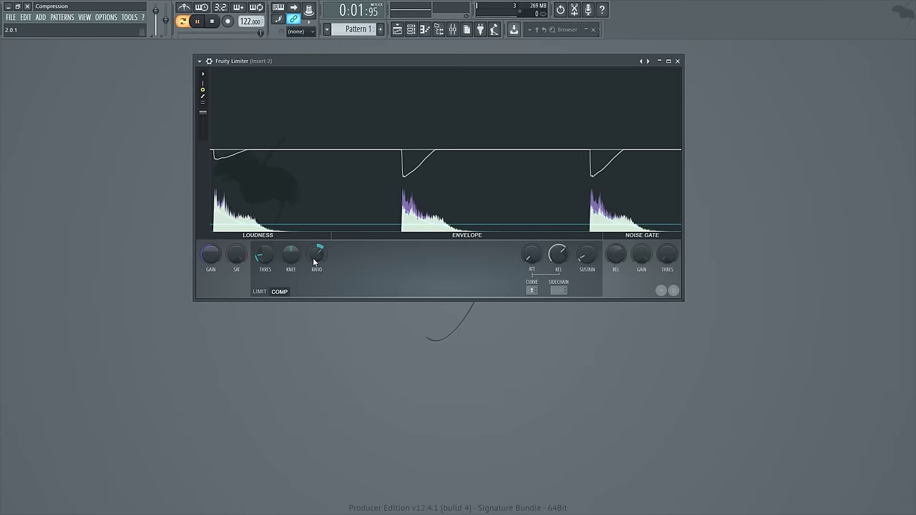
{"action": "left_click_drag", "start_coordinate": [263, 259], "coordinate": [262, 247]}
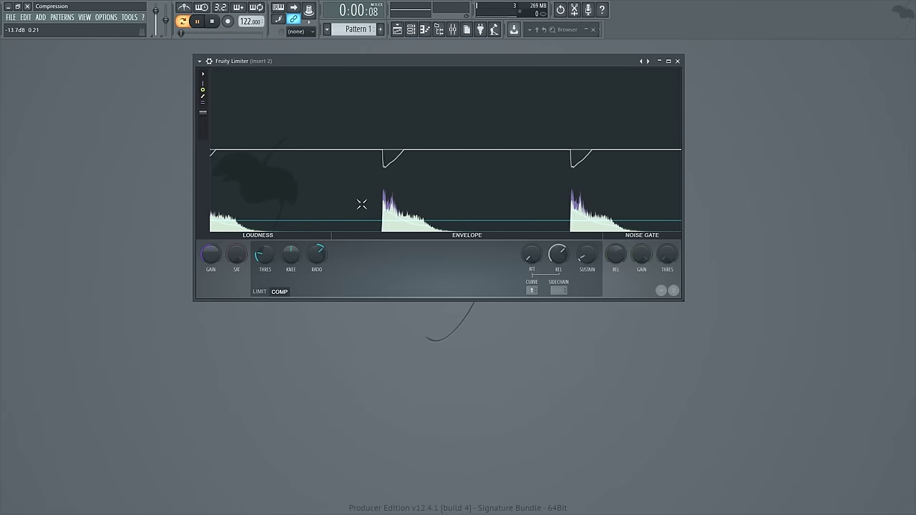
{"action": "left_click", "coordinate": [431, 203]}
{"action": "key", "text": "space"}
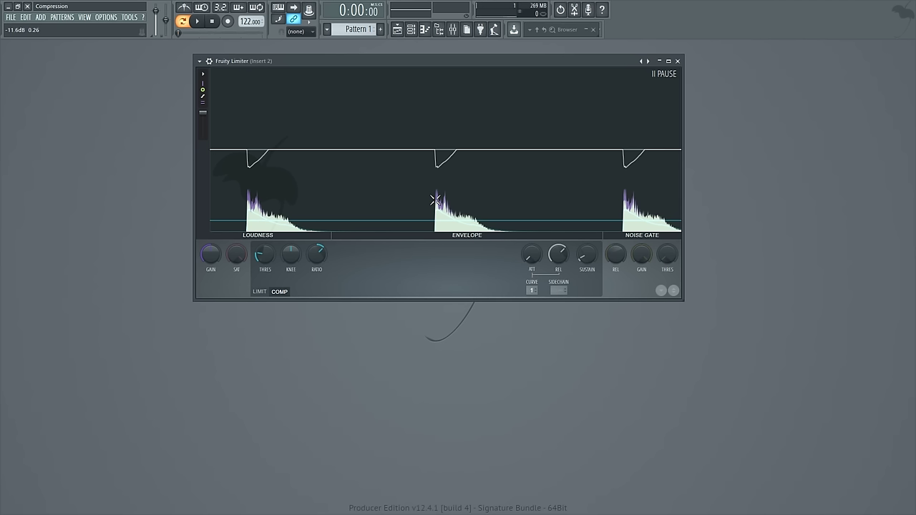
- Add make-up gain and play the compressed clap, freezing then unfreezing the envelope display
{"action": "left_click_drag", "start_coordinate": [211, 255], "coordinate": [210, 221]}
{"action": "key", "text": "space"}
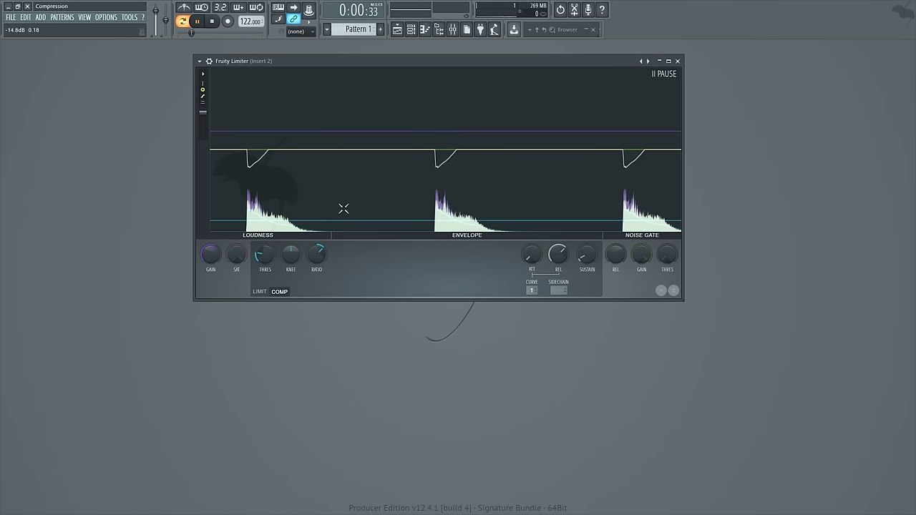
{"action": "left_click", "coordinate": [379, 173]}
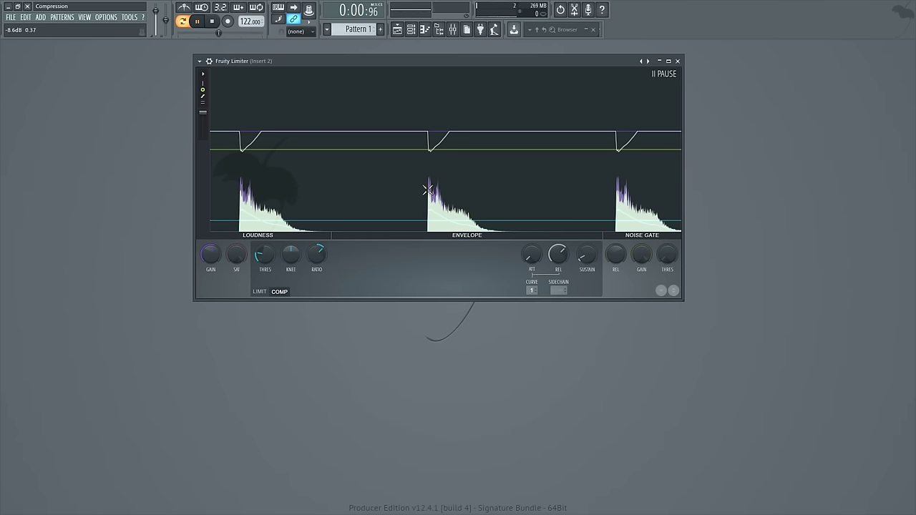
{"action": "left_click", "coordinate": [382, 166]}
{"action": "key", "text": "space"}
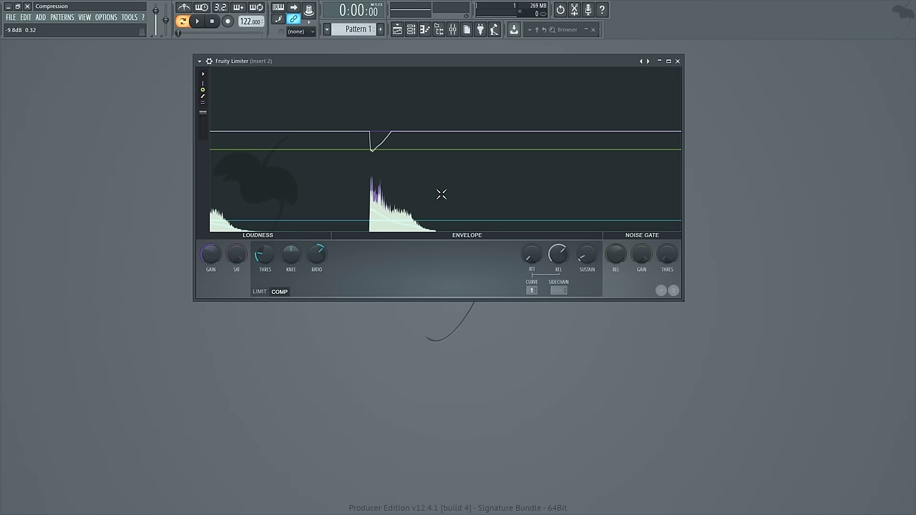
- Bring the Channel rack up over the Fruity Limiter window with F6
{"action": "key", "text": "F6"}
- Open the Clap sampler, place it below the channel list, and bring Fruity Limiter forward
{"action": "left_click", "coordinate": [410, 240]}
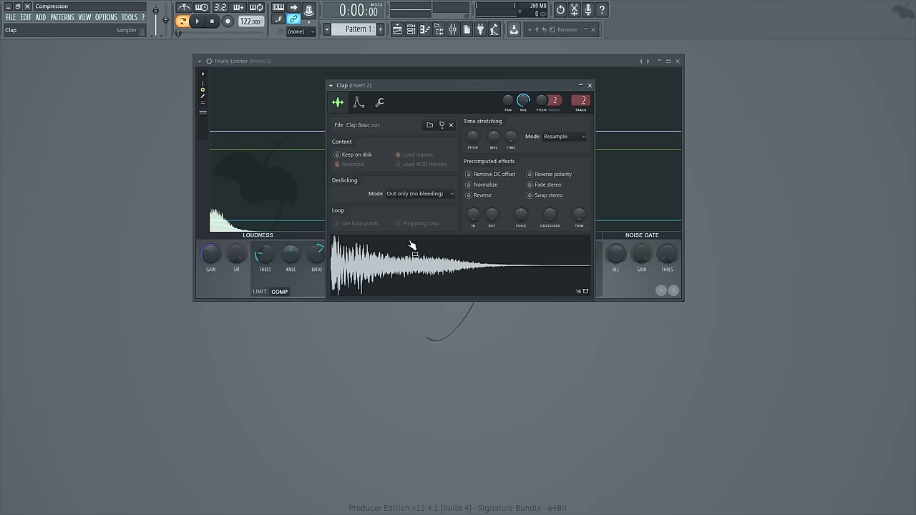
{"action": "left_click_drag", "start_coordinate": [401, 86], "coordinate": [411, 282]}
{"action": "left_click", "coordinate": [396, 63]}
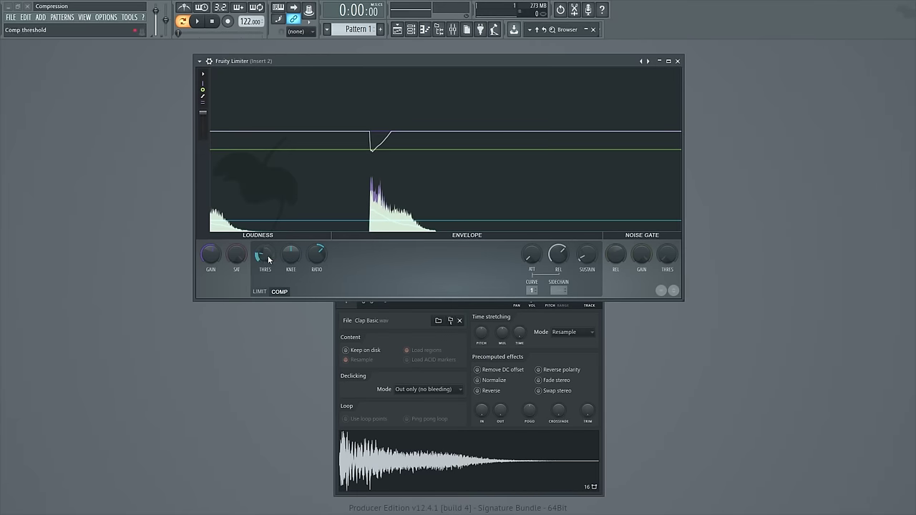
- Drag Fruity Limiter's THRES knob down to -24.1 dB
{"action": "left_click_drag", "start_coordinate": [268, 259], "coordinate": [394, 256]}
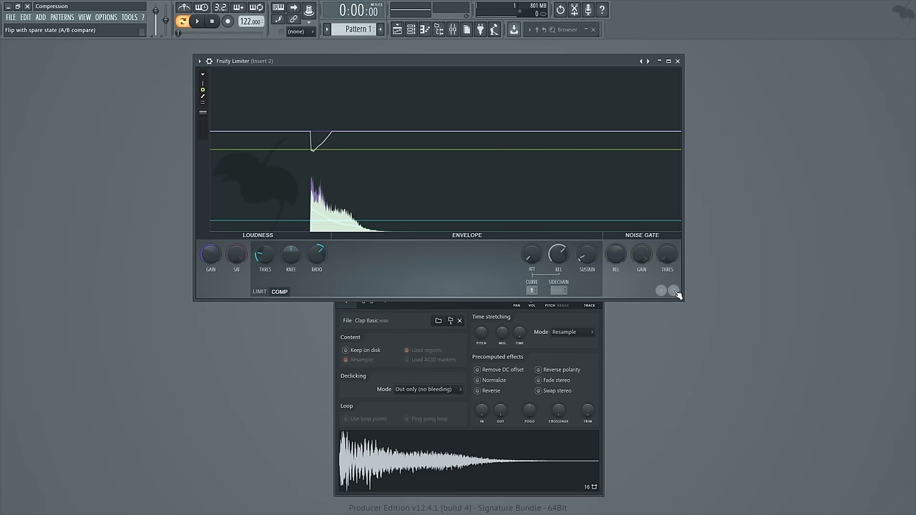
- A/B the uncompressed spare state against the compressed clap during playback, ending on compressed
{"action": "left_click", "coordinate": [676, 292]}
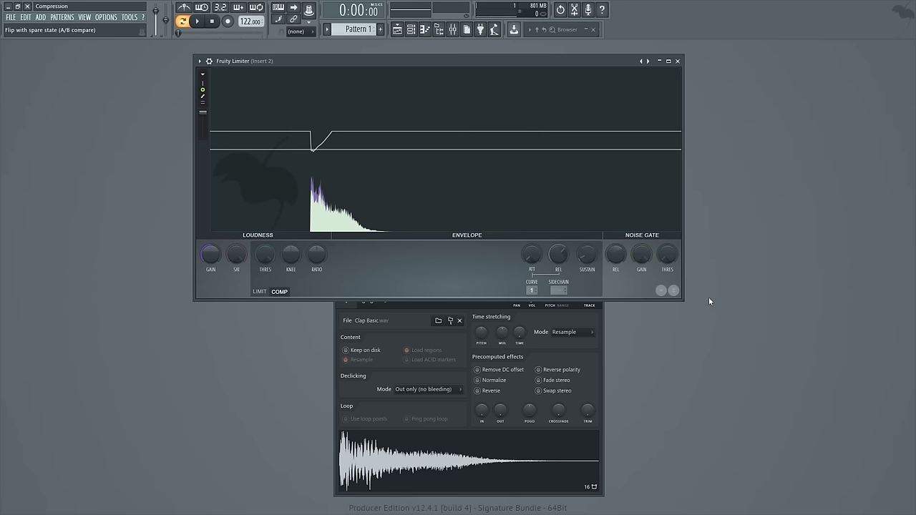
{"action": "key", "text": "space"}
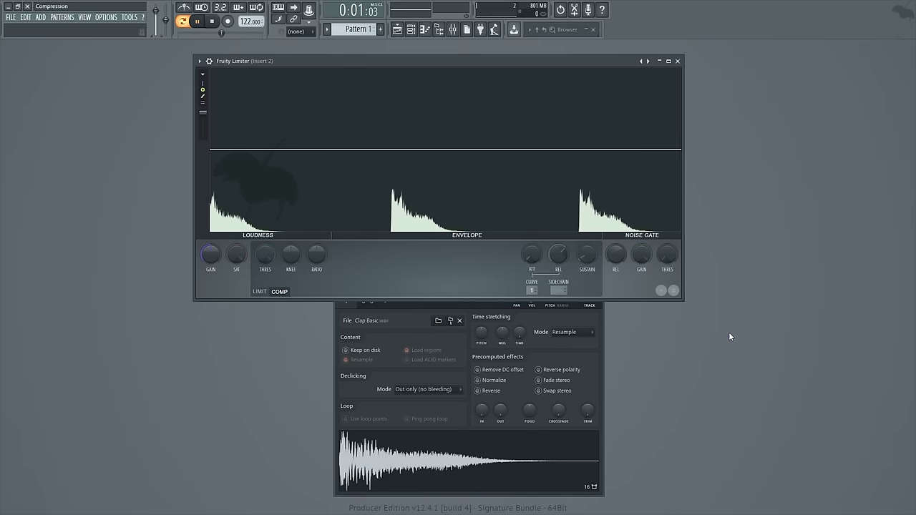
{"action": "left_click", "coordinate": [674, 290]}
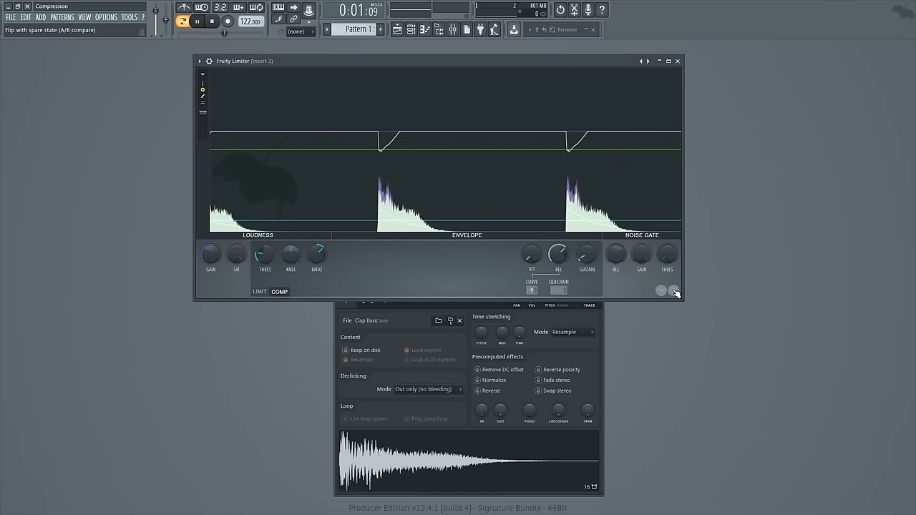
{"action": "key", "text": "space"}
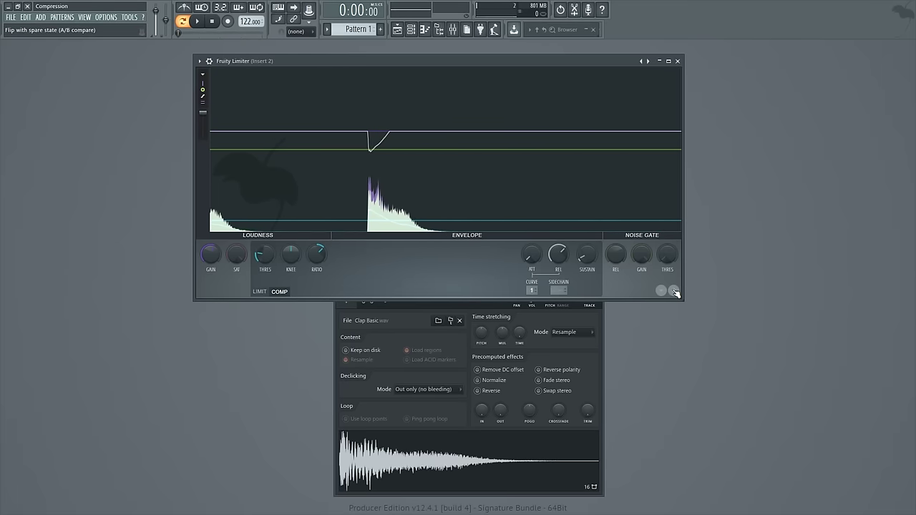